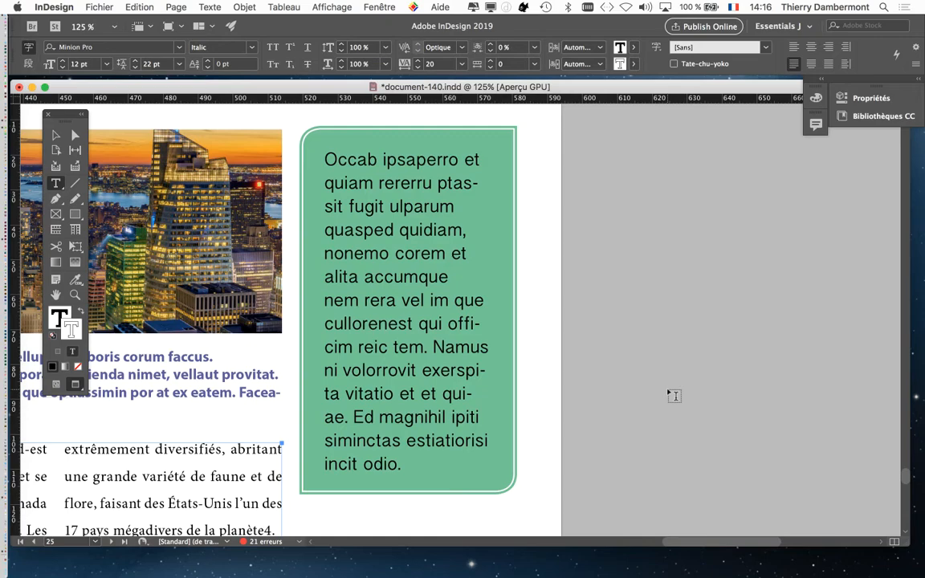
Examine the green sidebar text frame beside the skyline photo on page 25.
scroll(531, 349, down, 2)
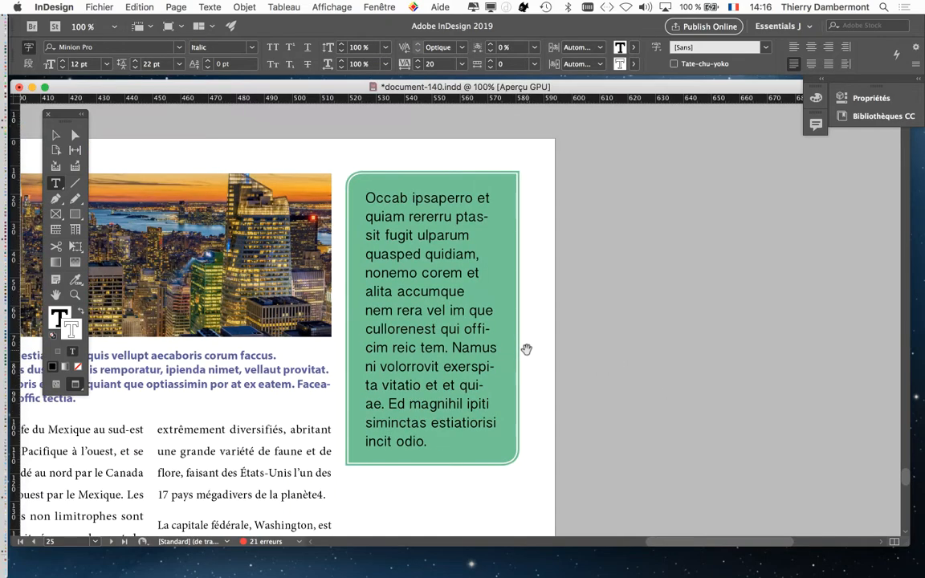
scroll(423, 324, up, 2)
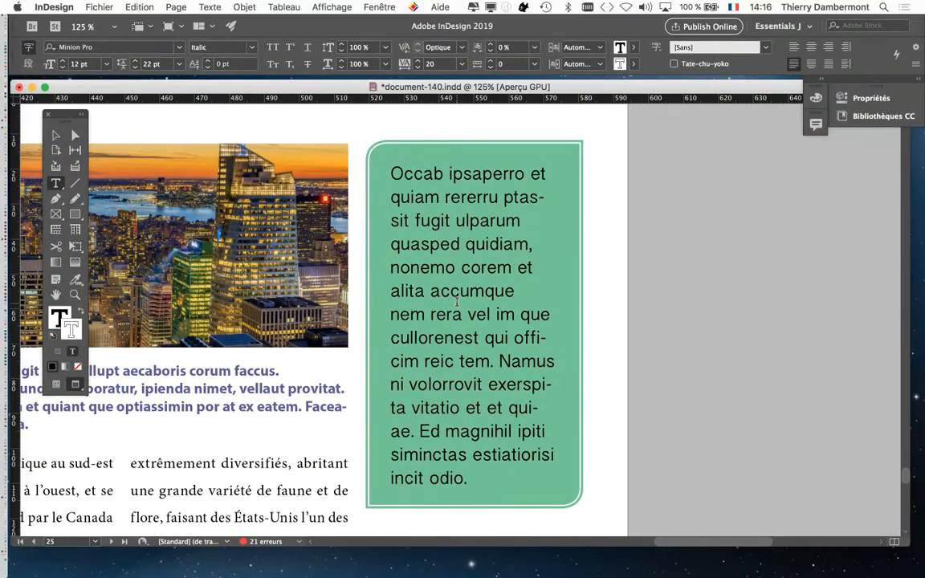
scroll(447, 305, down, 3)
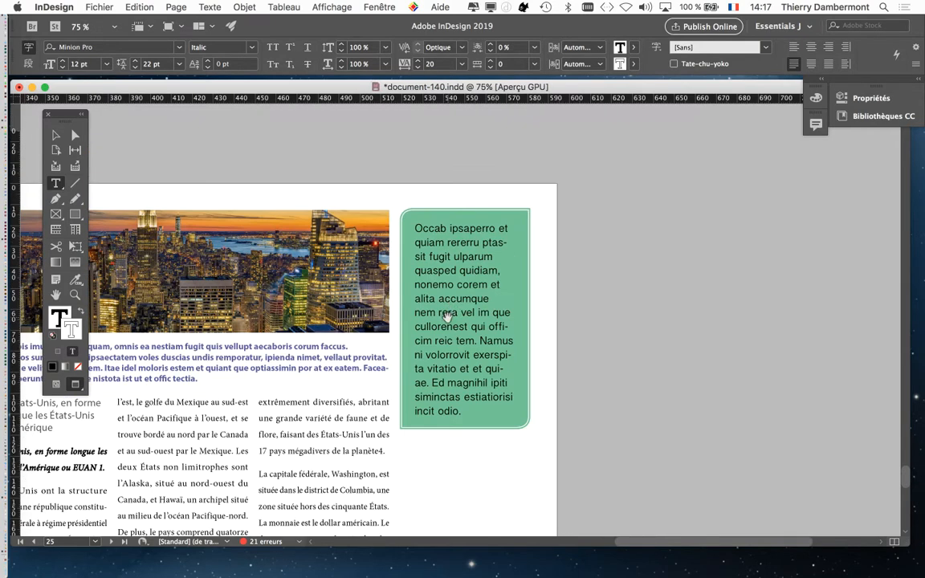
scroll(404, 313, up, 2)
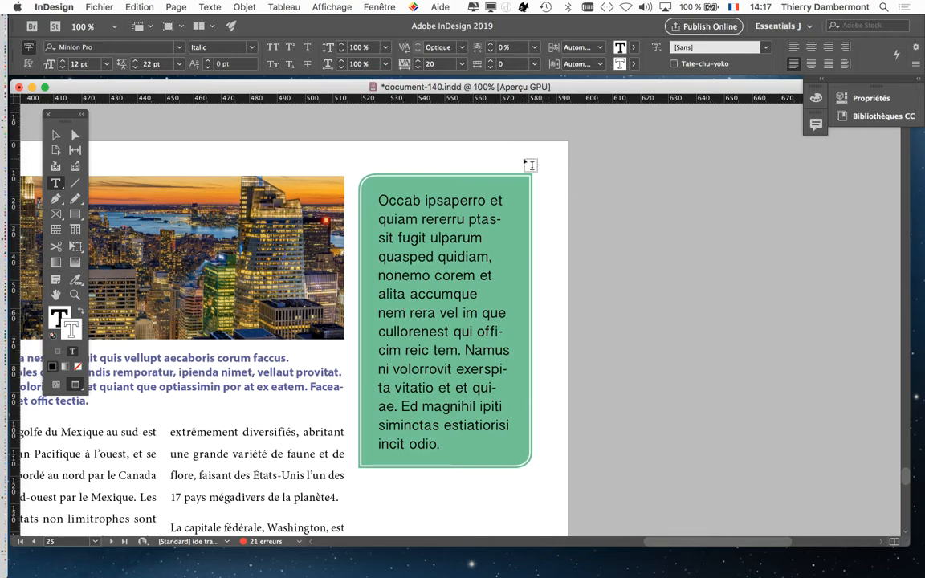
click(56, 135)
key(super+minus)
key(super+minus)
key(super+minus)
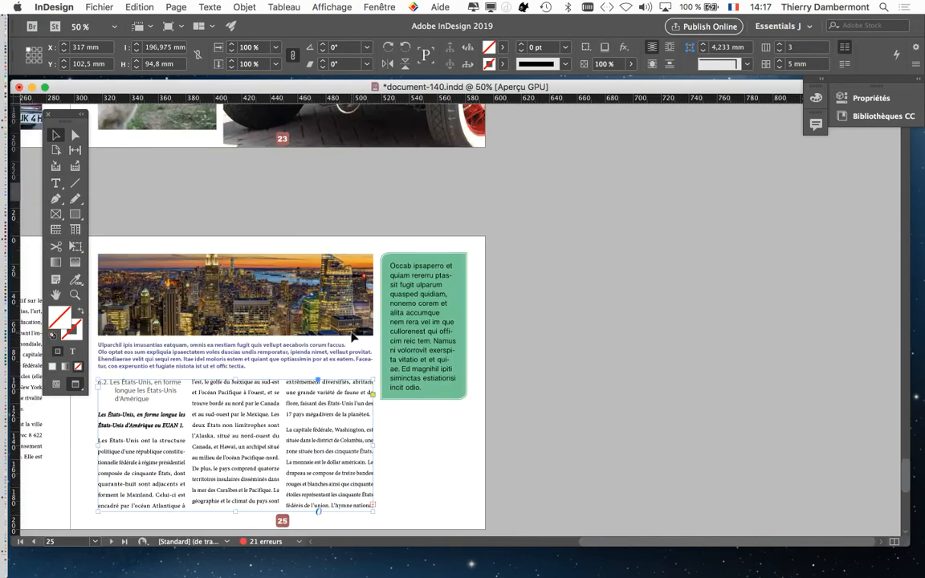
Go to the green text frame on page 17 and switch from preview to normal screen mode with guides and hidden characters.
scroll(554, 351, up, 10)
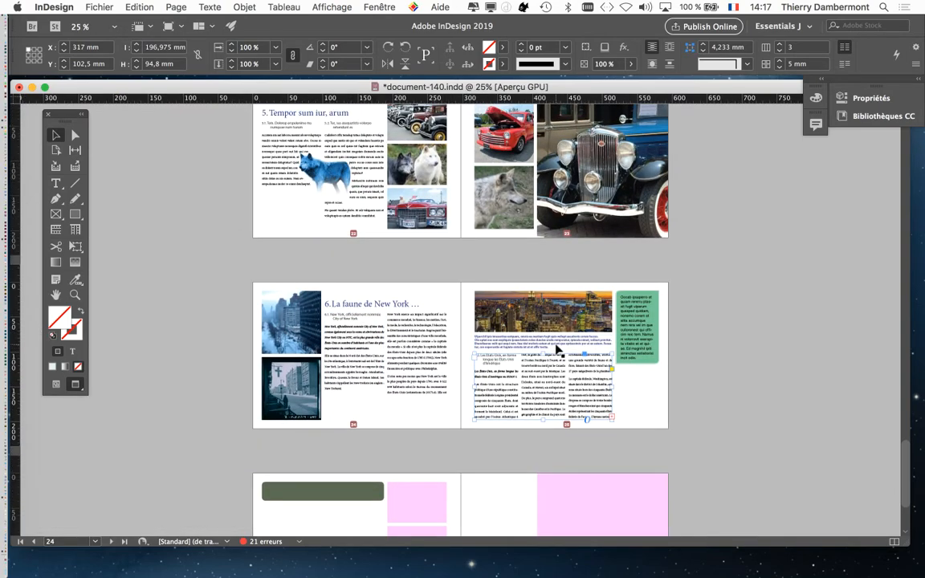
scroll(557, 350, up, 5)
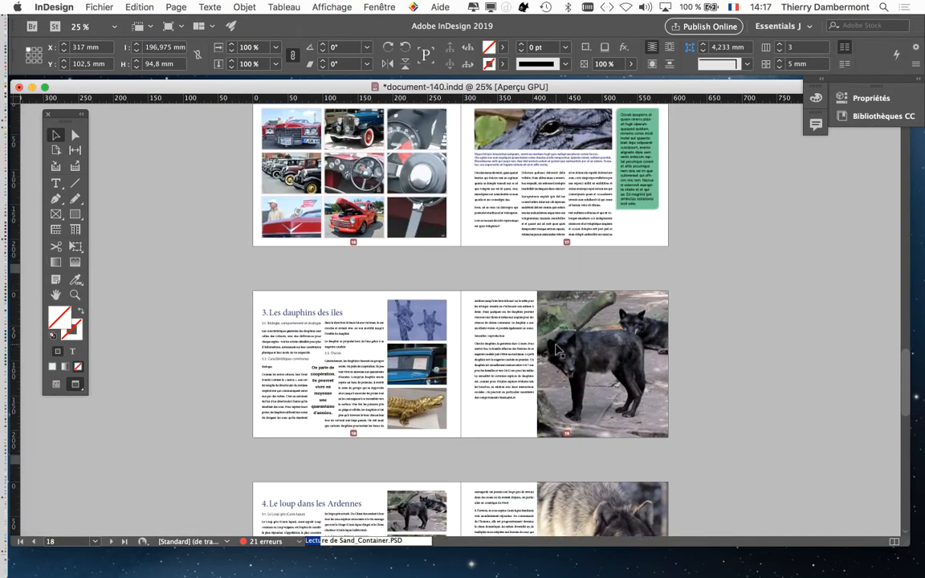
key(super+plus)
key(super+plus)
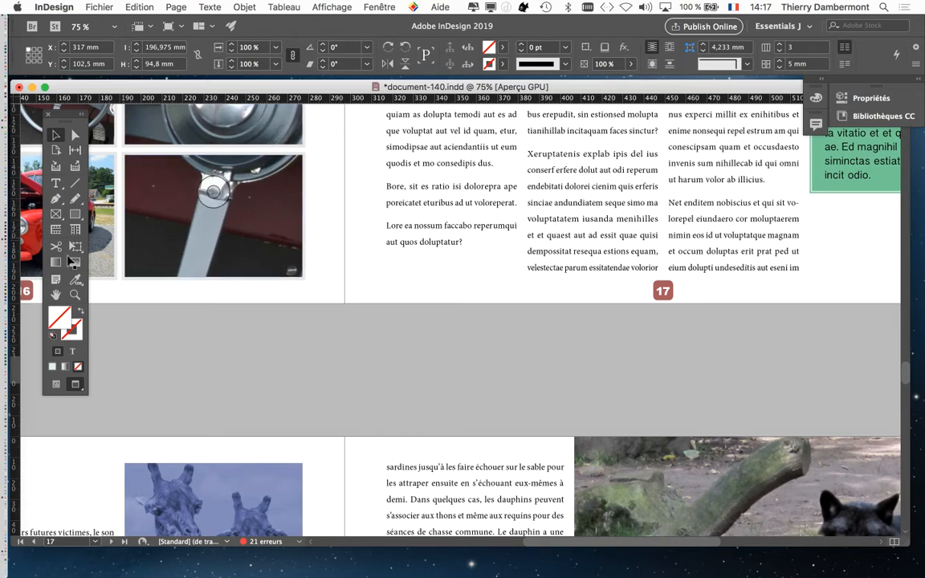
mouse_move(581, 255)
mouse_down()
mouse_move(301, 446)
mouse_move(258, 451)
mouse_up()
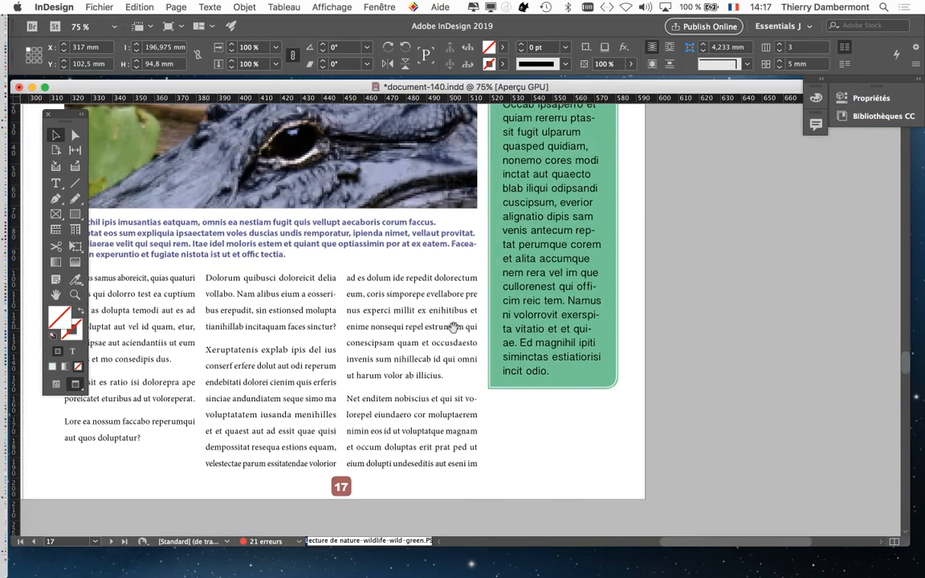
drag(454, 326, 346, 424)
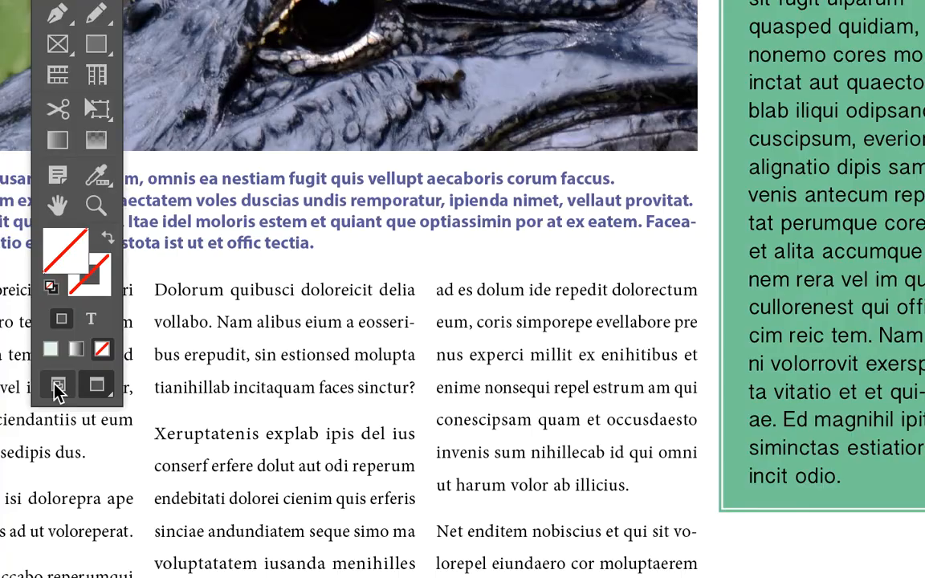
click(55, 387)
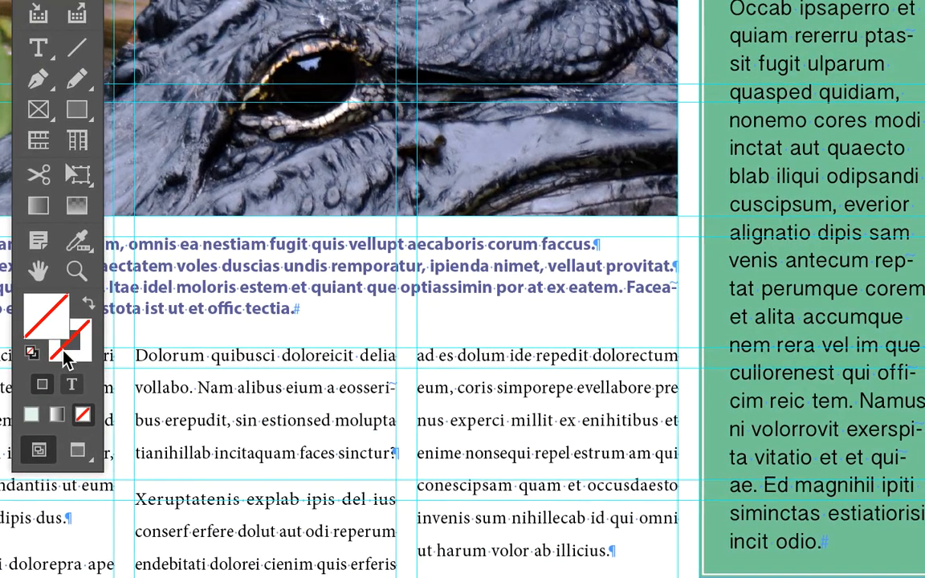
Cycle the Tools panel through its single-row layout and back to two columns.
click(72, 203)
click(58, 202)
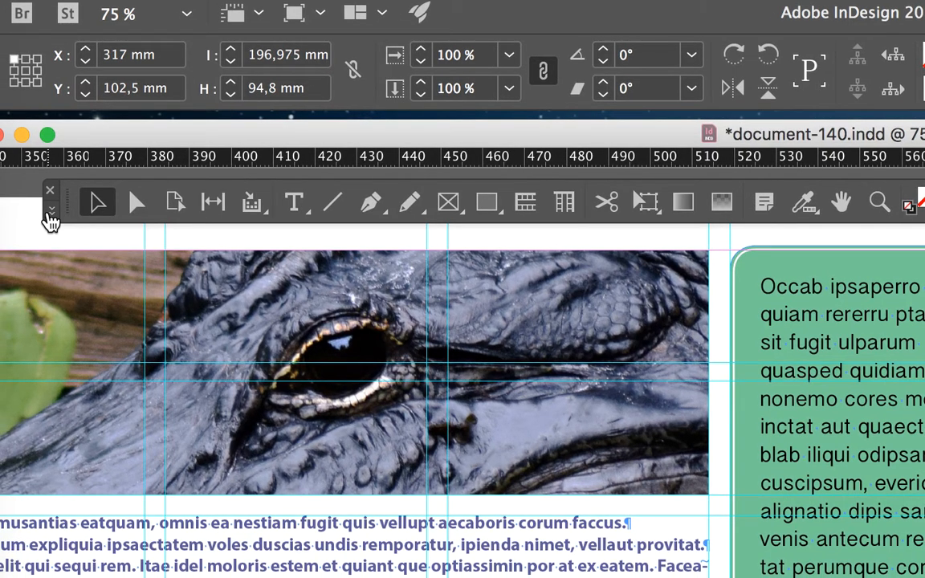
click(50, 213)
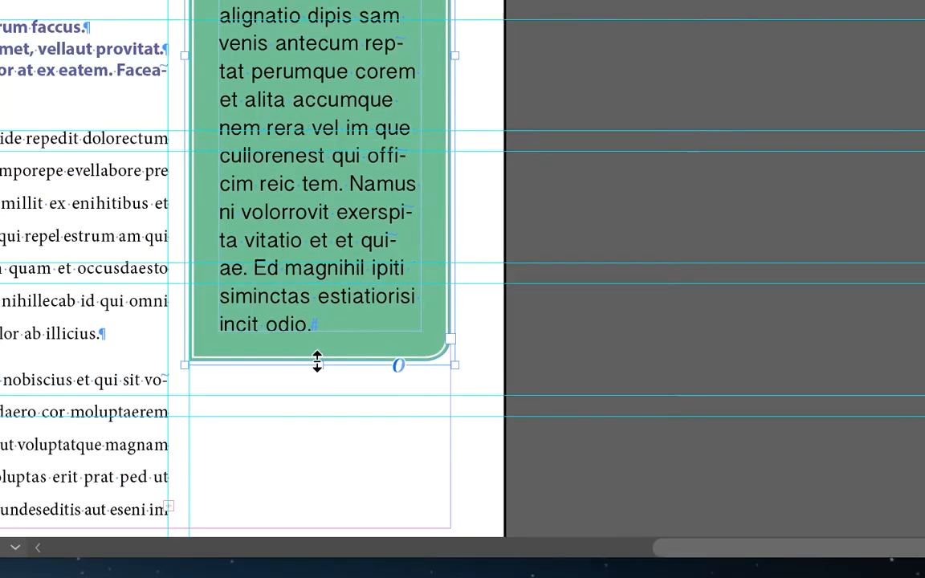
Try to stretch the green text frame to about 167 mm tall, and delete its text from "cuscipsum, everior" through "cullorenest".
drag(329, 541, 341, 577)
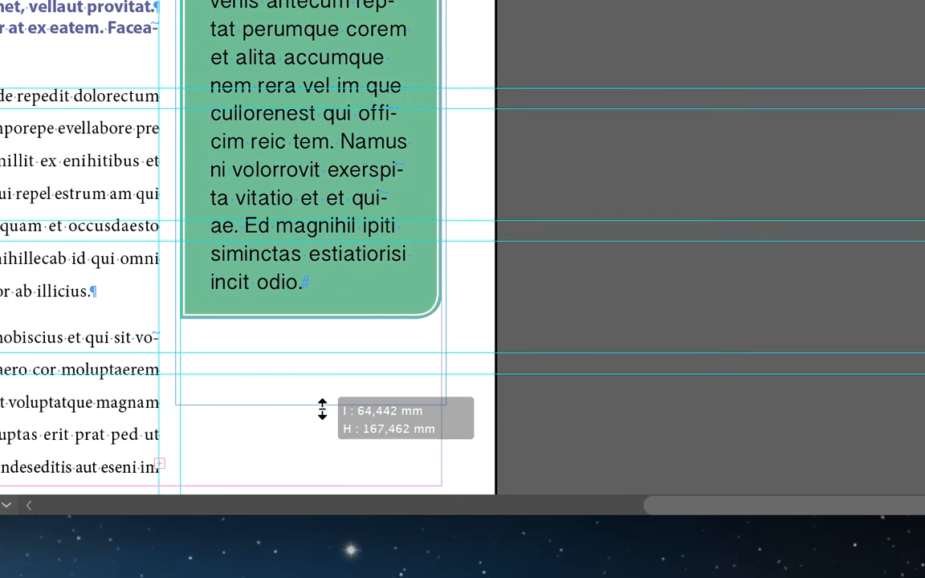
drag(322, 409, 322, 409)
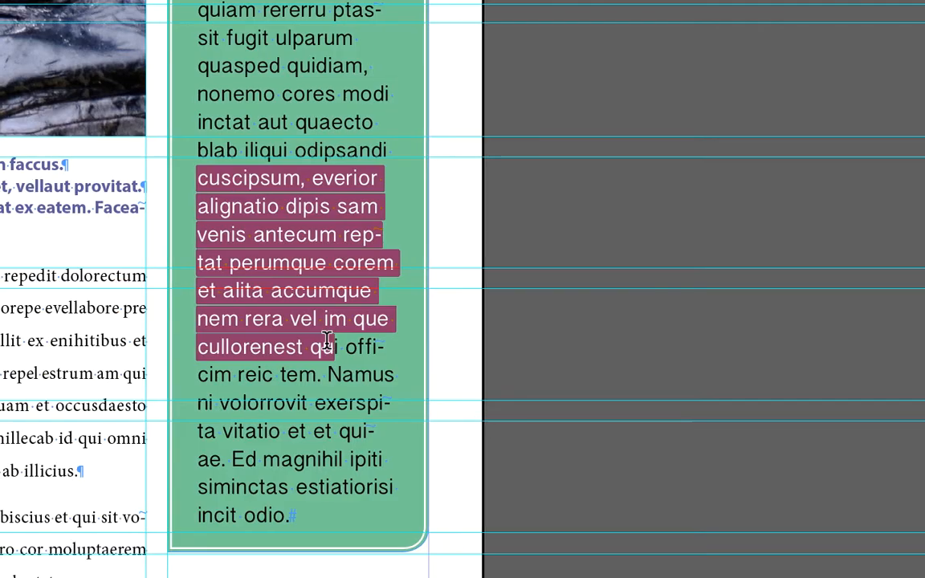
drag(302, 344, 320, 342)
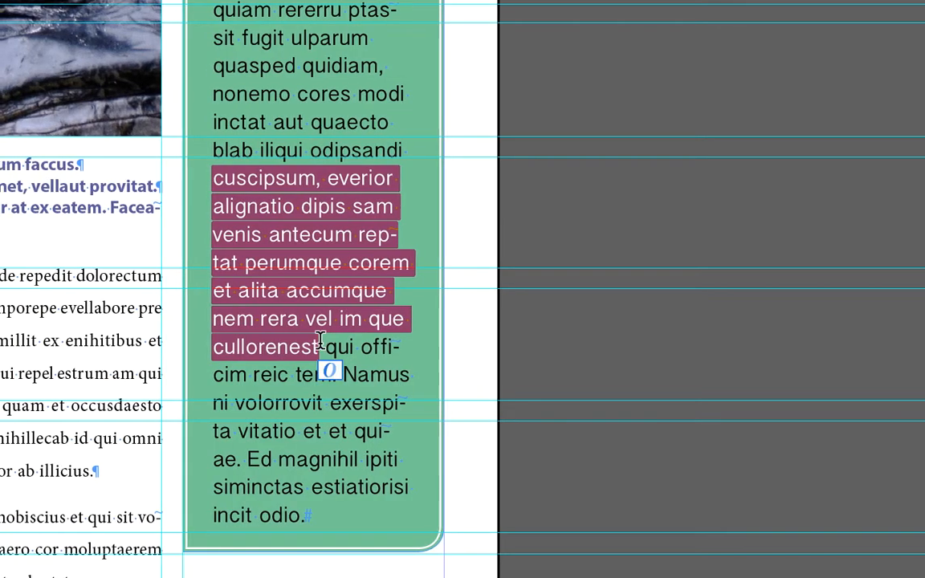
key(BackSpace)
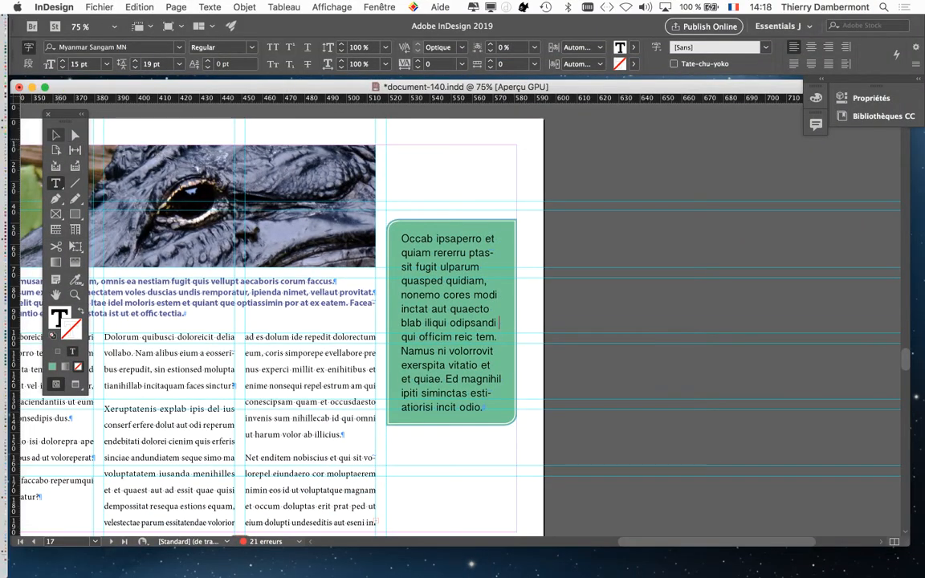
Move the green text frame up to the top margin of page 17, beside the alligator photo.
click(31, 123)
drag(425, 313, 426, 242)
click(511, 383)
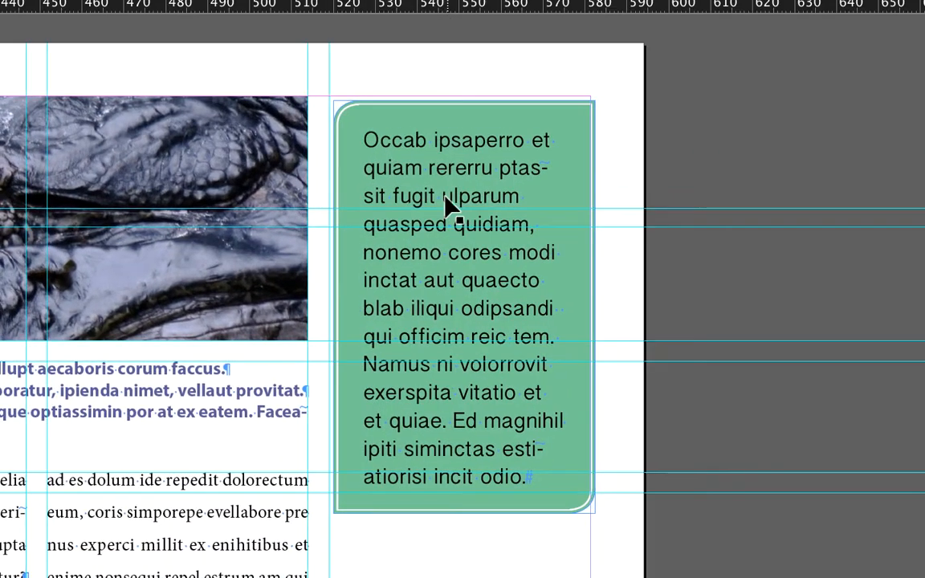
drag(444, 194, 444, 190)
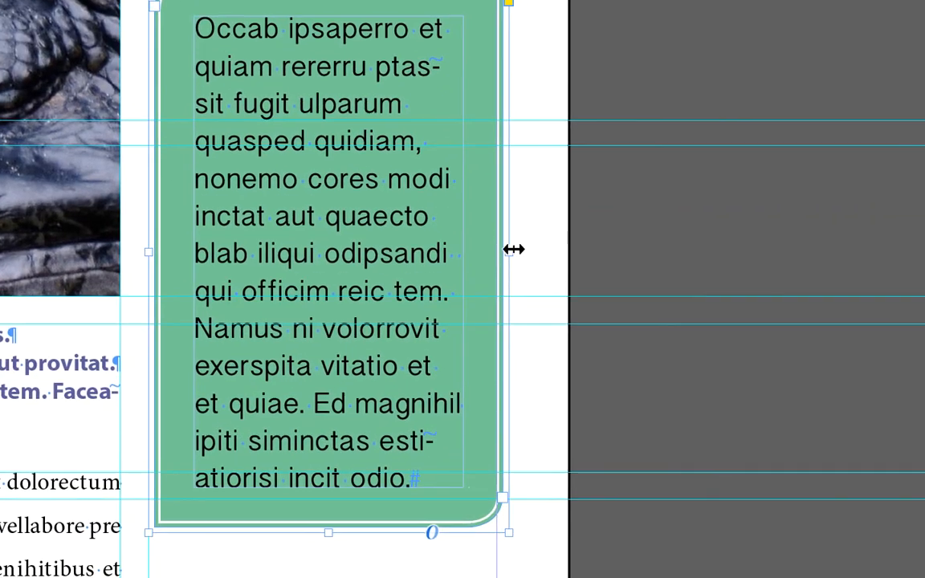
Test the green text frame's resizing by shifting its right edge, narrowing the frame to less than about 61 mm.
mouse_move(514, 250)
mouse_down()
mouse_move(479, 258)
mouse_move(522, 249)
mouse_up()
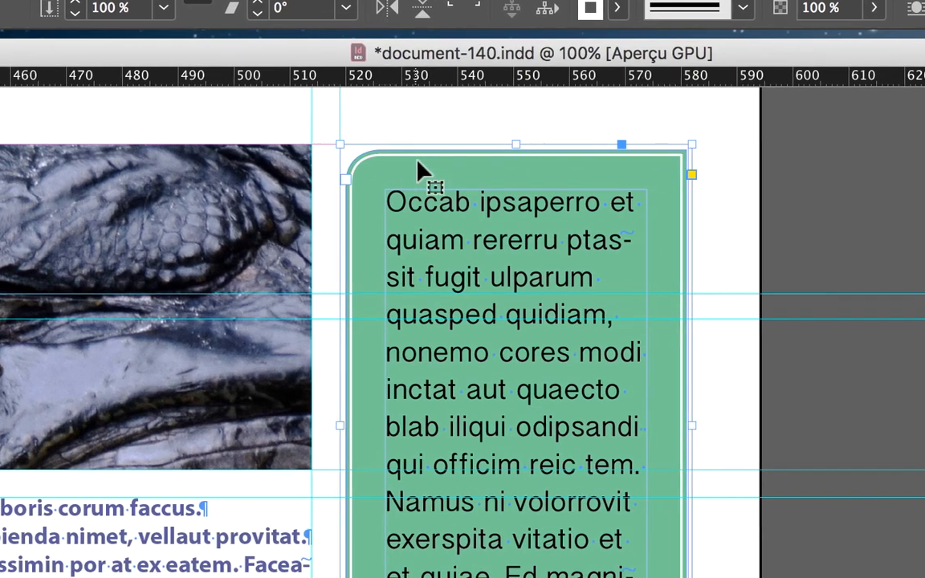
drag(452, 174, 403, 175)
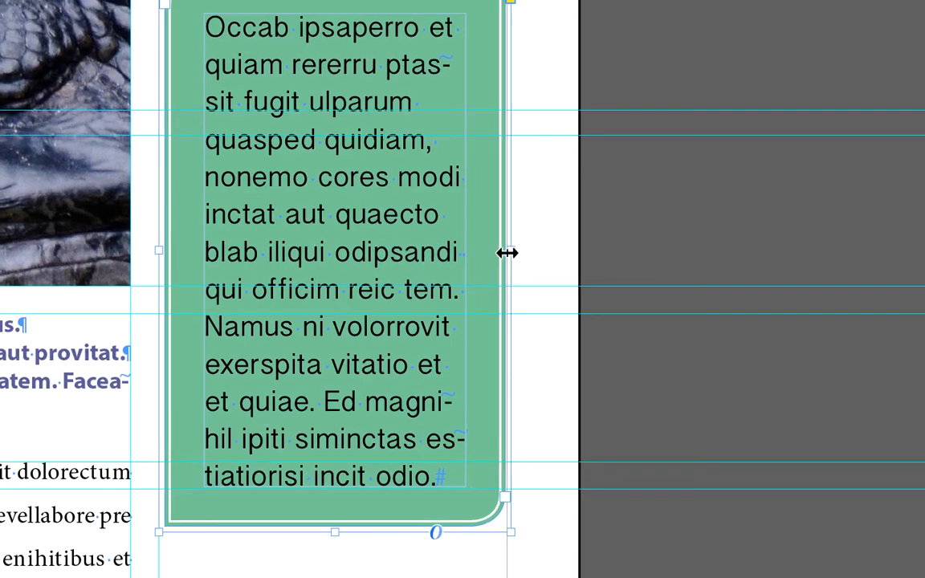
drag(618, 437, 616, 436)
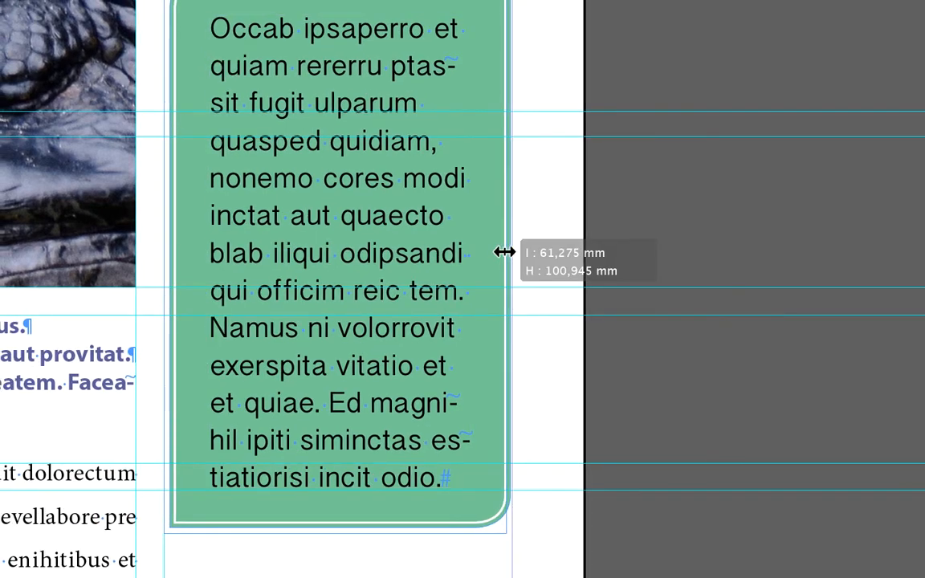
drag(504, 252, 488, 251)
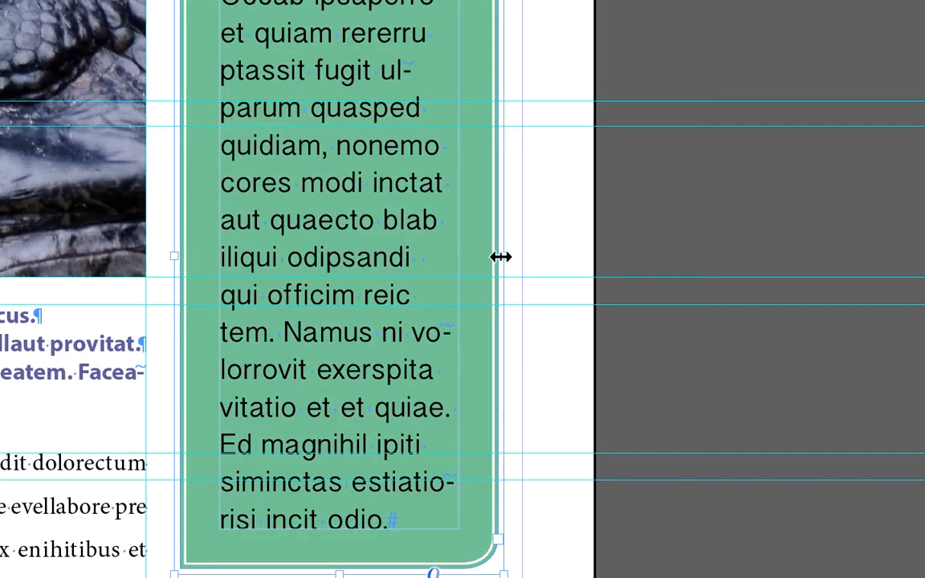
Widen the green text frame to the right margin, about 62.3 mm, try resizing it from its top edge, and deselect it.
drag(594, 415, 610, 418)
drag(509, 258, 510, 259)
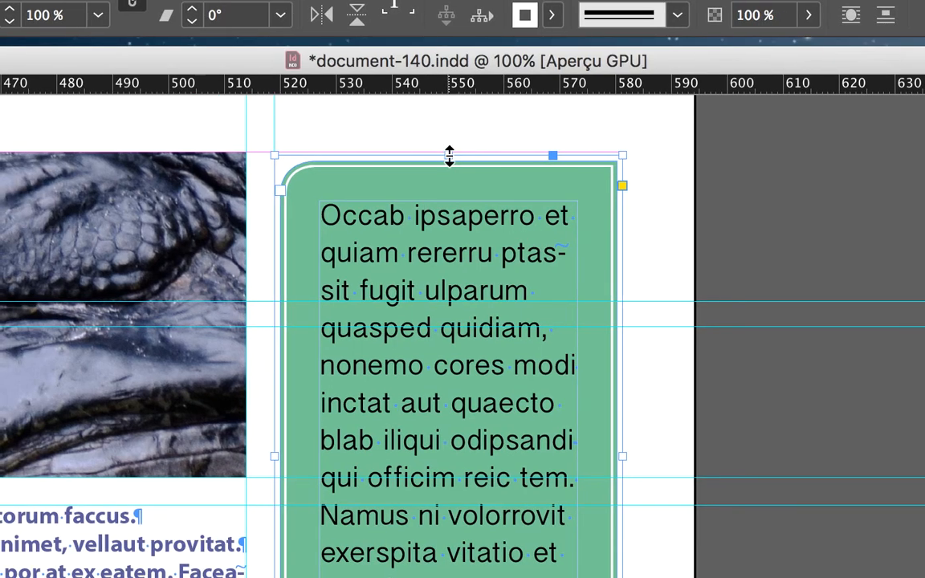
drag(399, 114, 404, 89)
drag(451, 147, 448, 166)
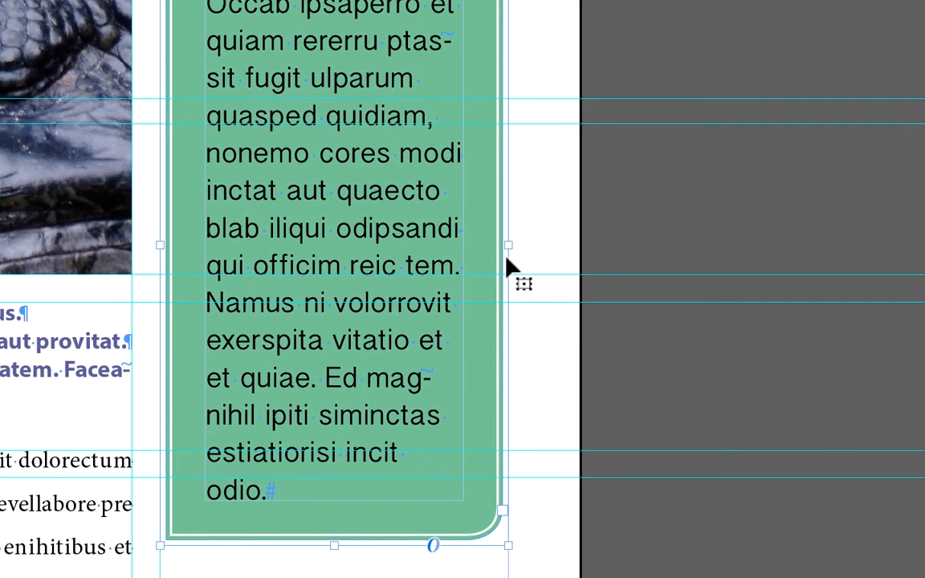
drag(508, 245, 507, 254)
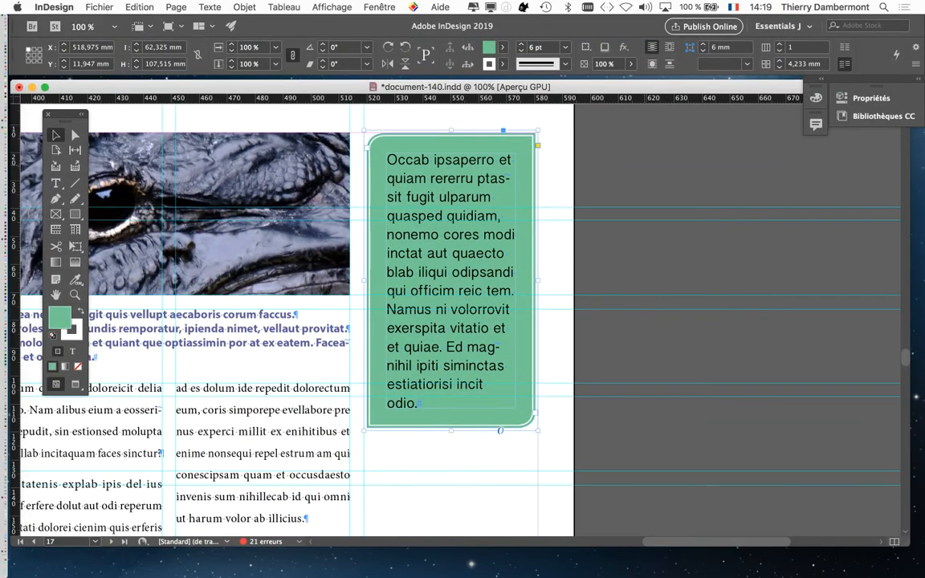
click(639, 265)
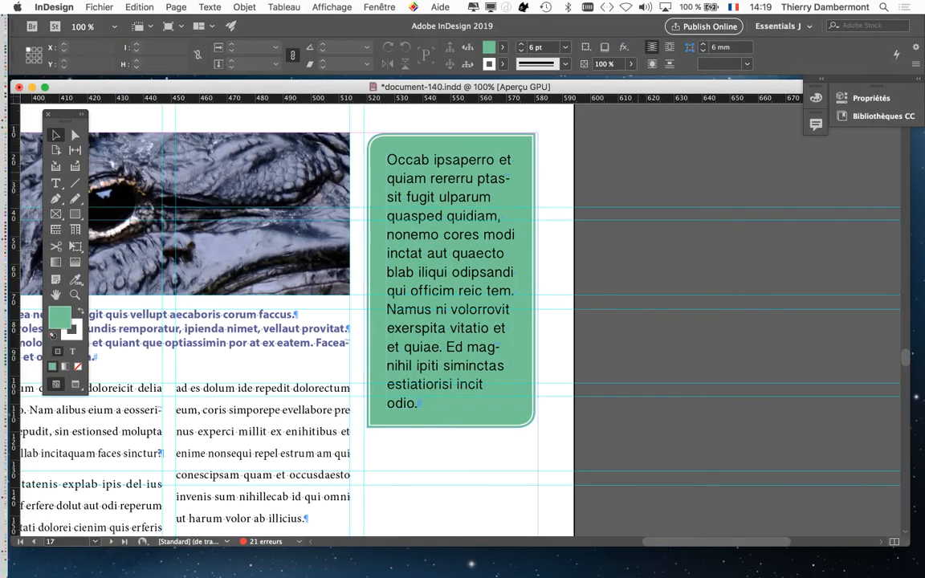